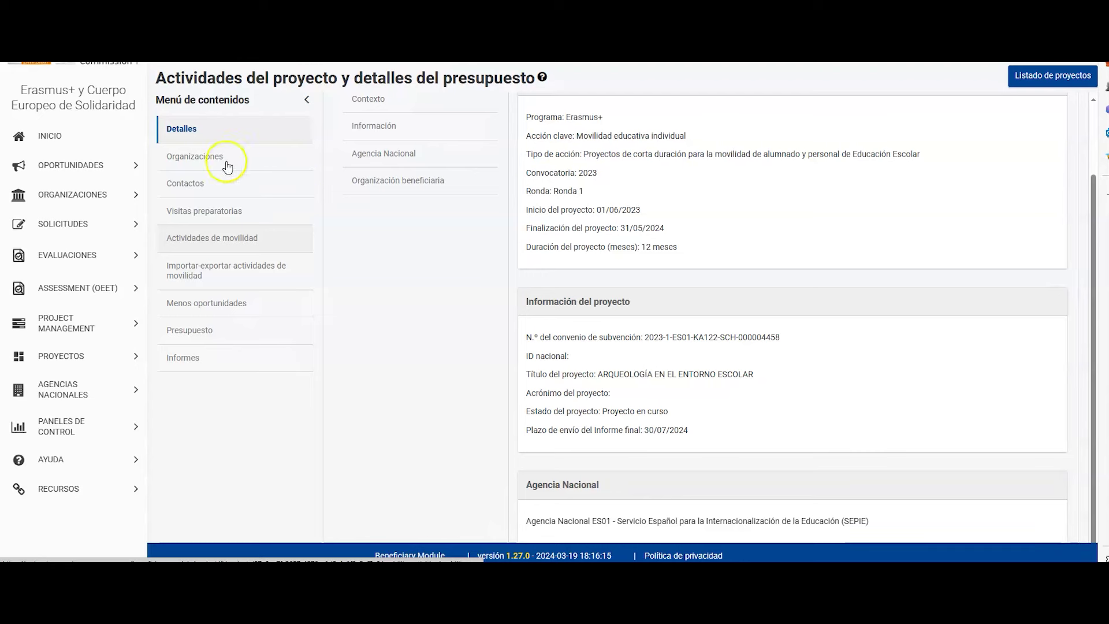
Open the first individual mobility activity in view mode and review its participant details and inclusion support
{"action": "left_click", "coordinate": [214, 241]}
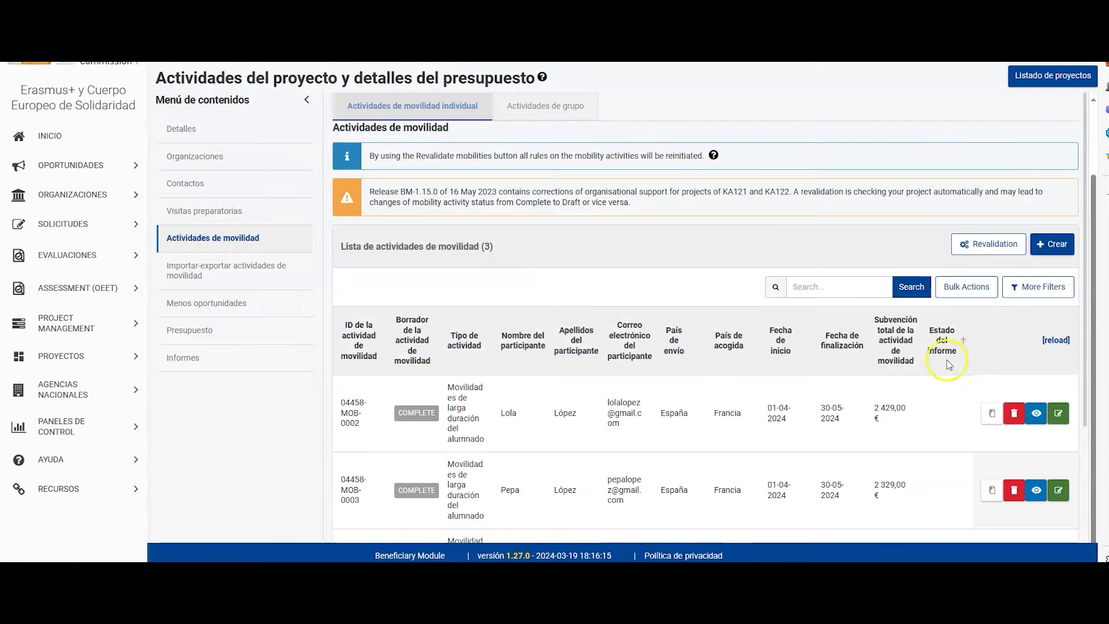
{"action": "scroll", "coordinate": [945, 359], "scroll_direction": "down", "scroll_amount": 2}
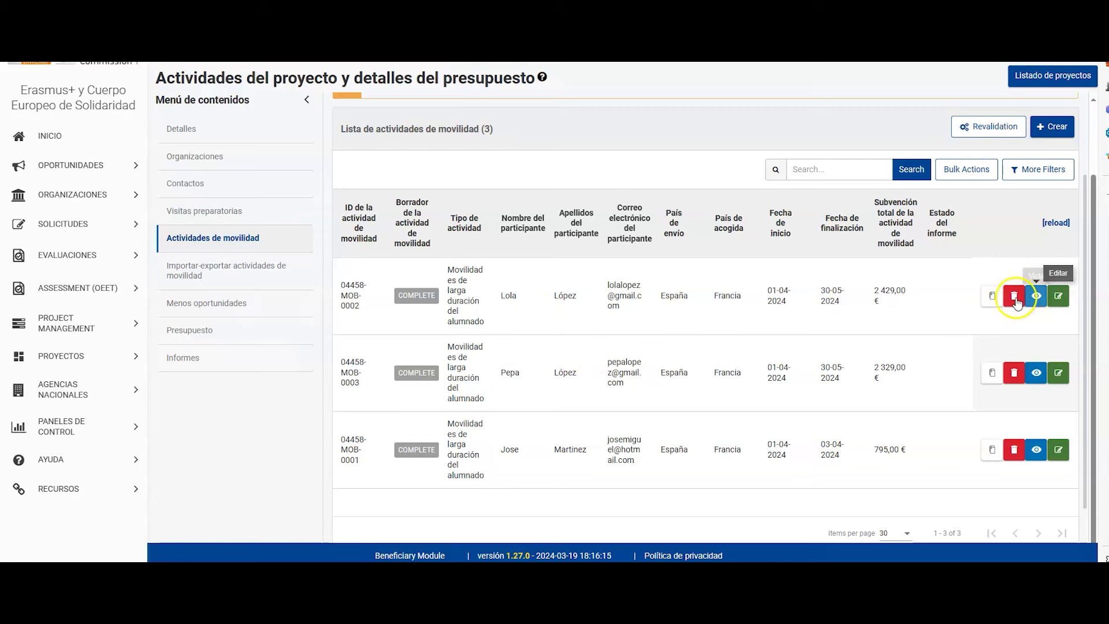
{"action": "left_click", "coordinate": [1042, 296]}
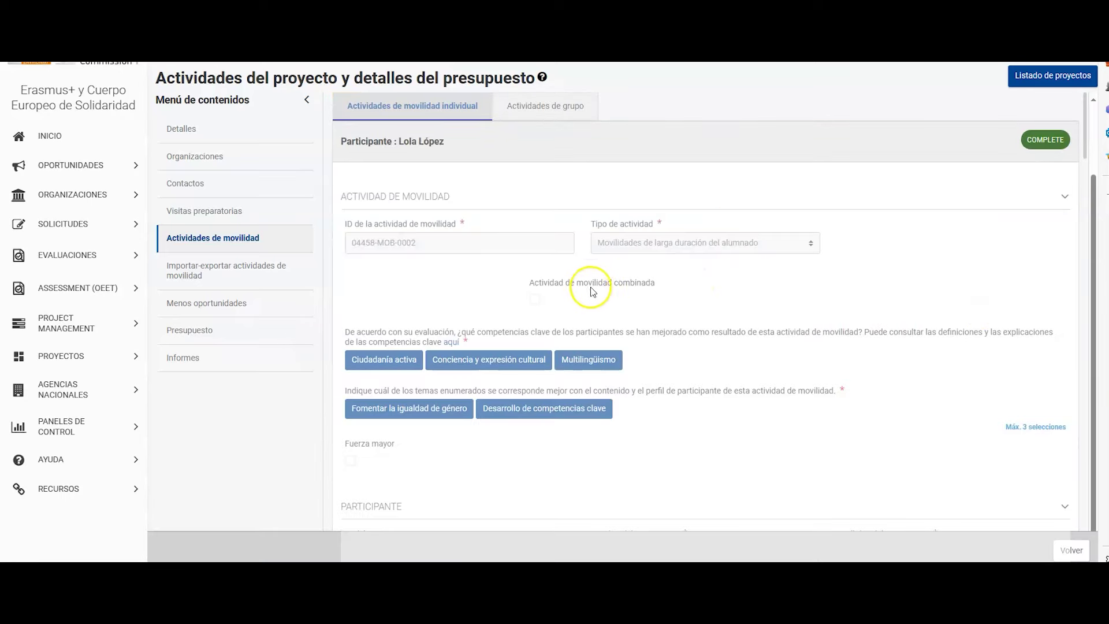
{"action": "scroll", "coordinate": [774, 240], "scroll_direction": "down", "scroll_amount": 8}
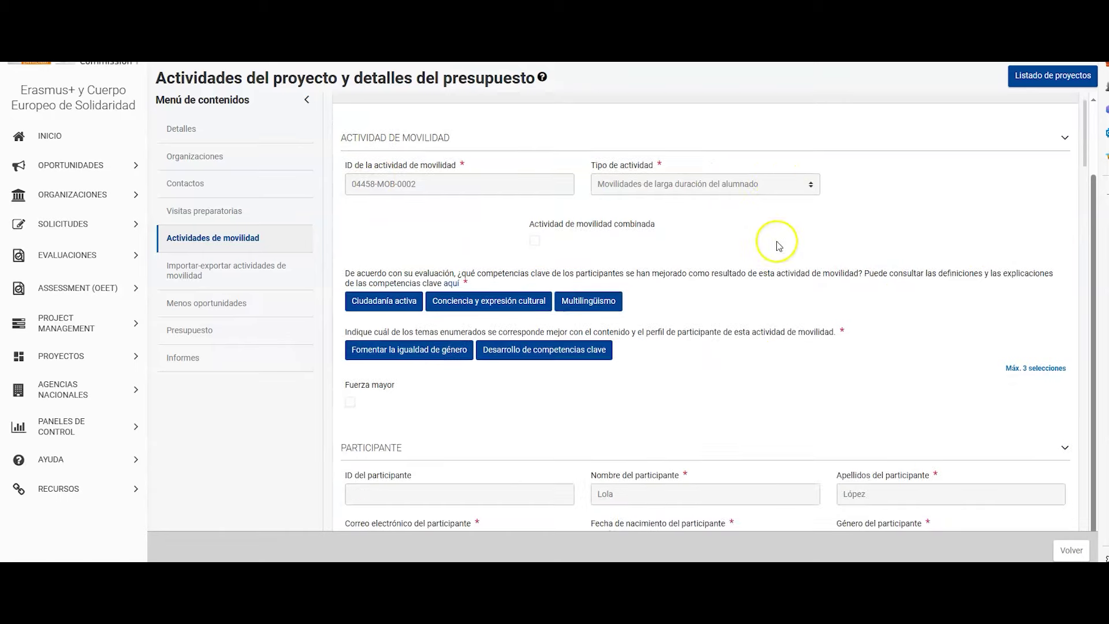
{"action": "scroll", "coordinate": [739, 248], "scroll_direction": "down", "scroll_amount": 6}
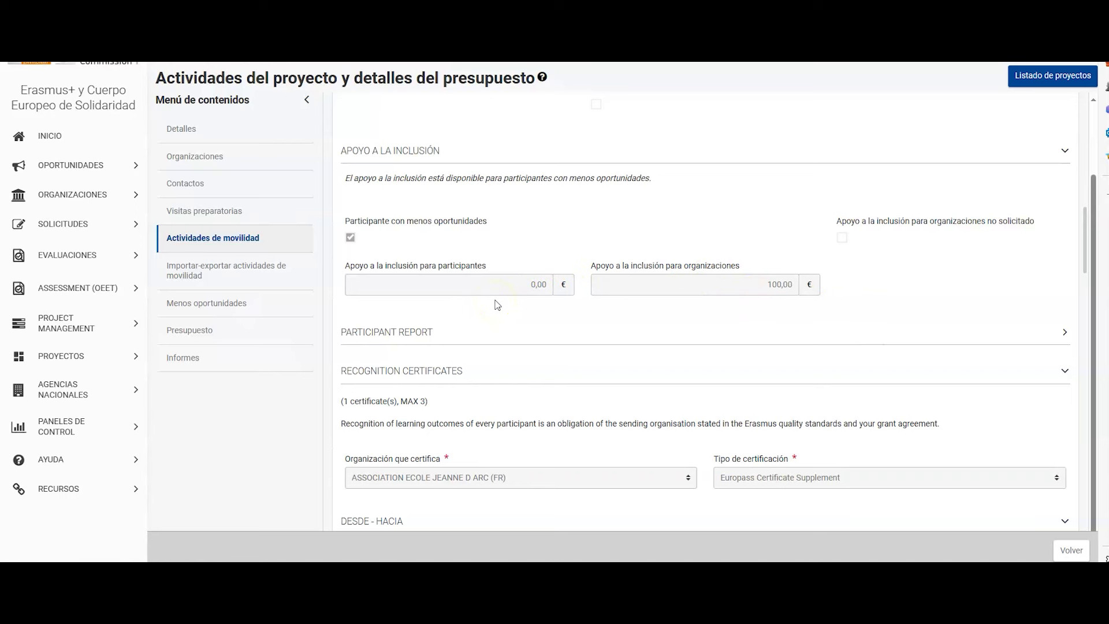
{"action": "scroll", "coordinate": [480, 295], "scroll_direction": "up", "scroll_amount": 10}
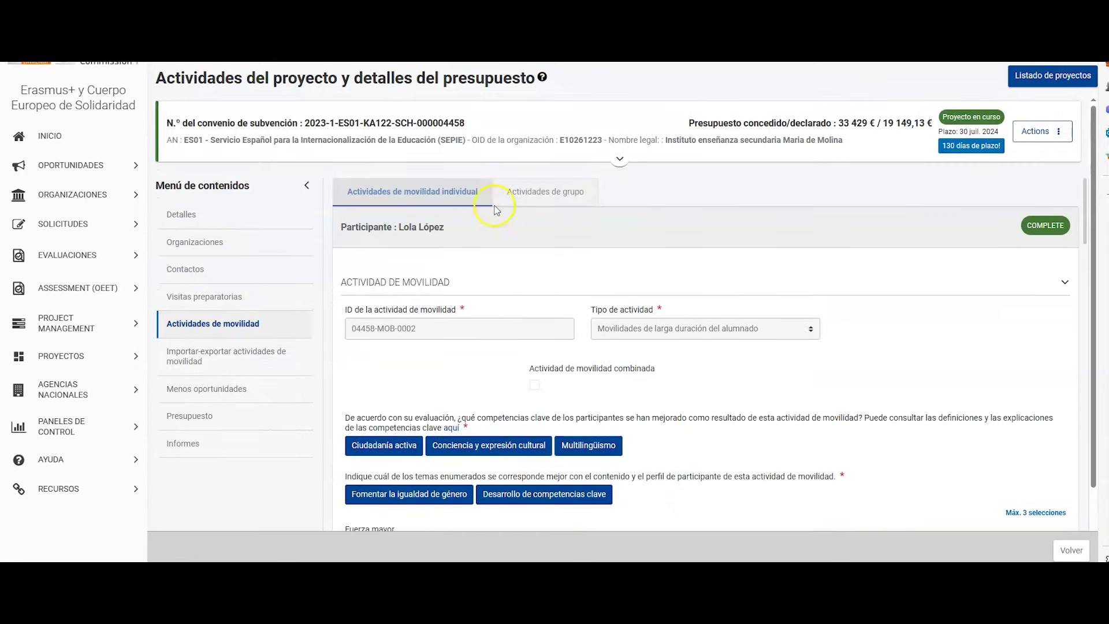
View the Lithuania group activity under Actividades de grupo and examine its list of subgroups
{"action": "left_click", "coordinate": [542, 193]}
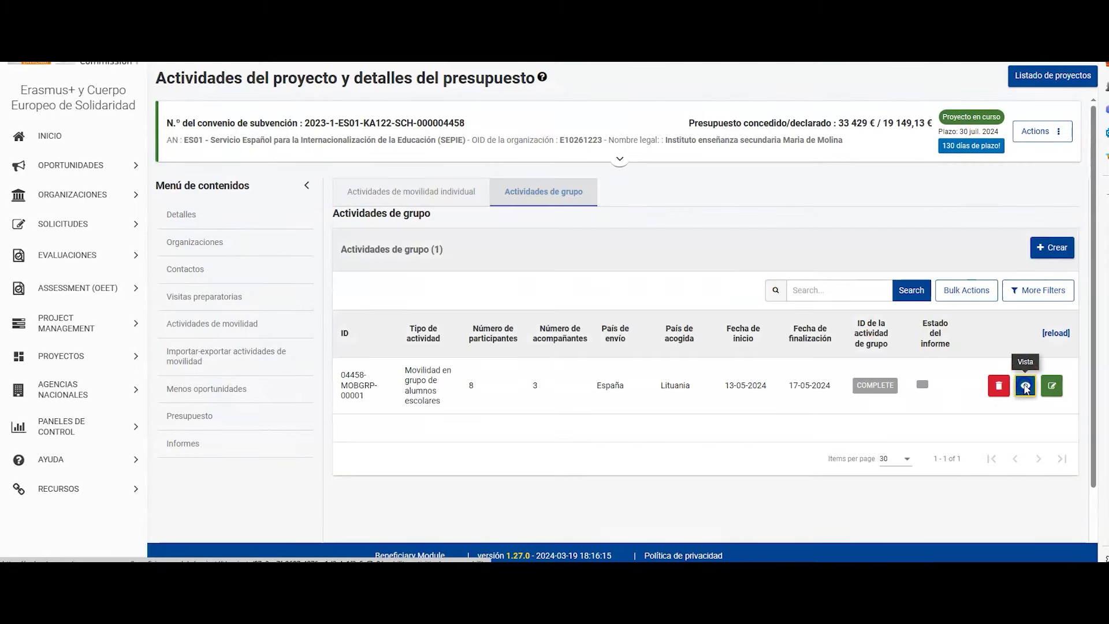
{"action": "left_click", "coordinate": [1025, 386]}
{"action": "scroll", "coordinate": [1000, 338], "scroll_direction": "down", "scroll_amount": 3}
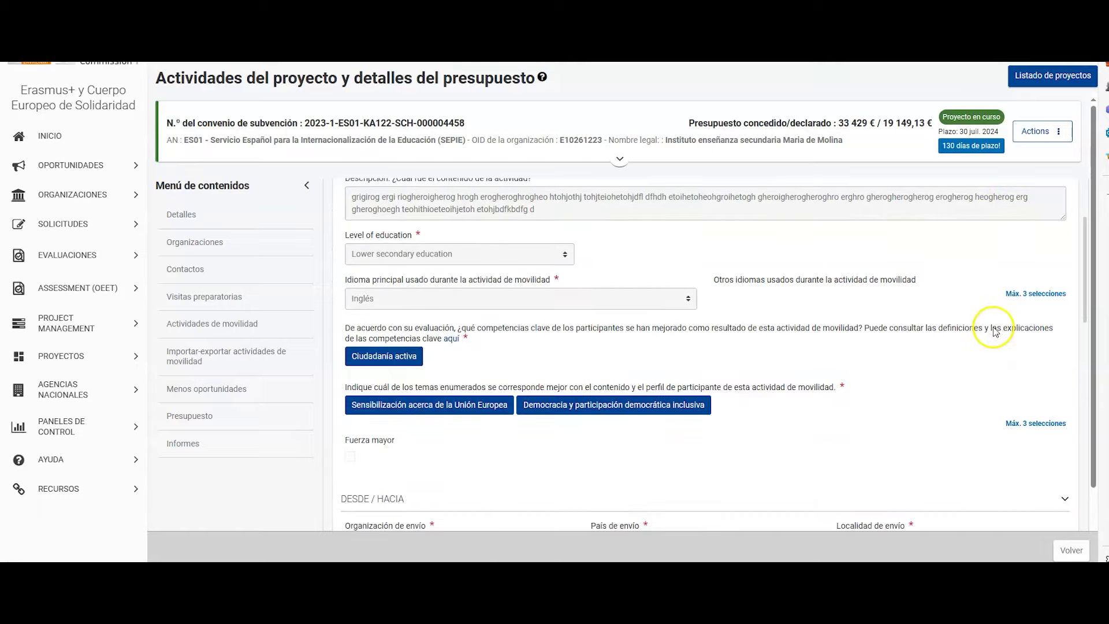
{"action": "scroll", "coordinate": [987, 324], "scroll_direction": "down", "scroll_amount": 10}
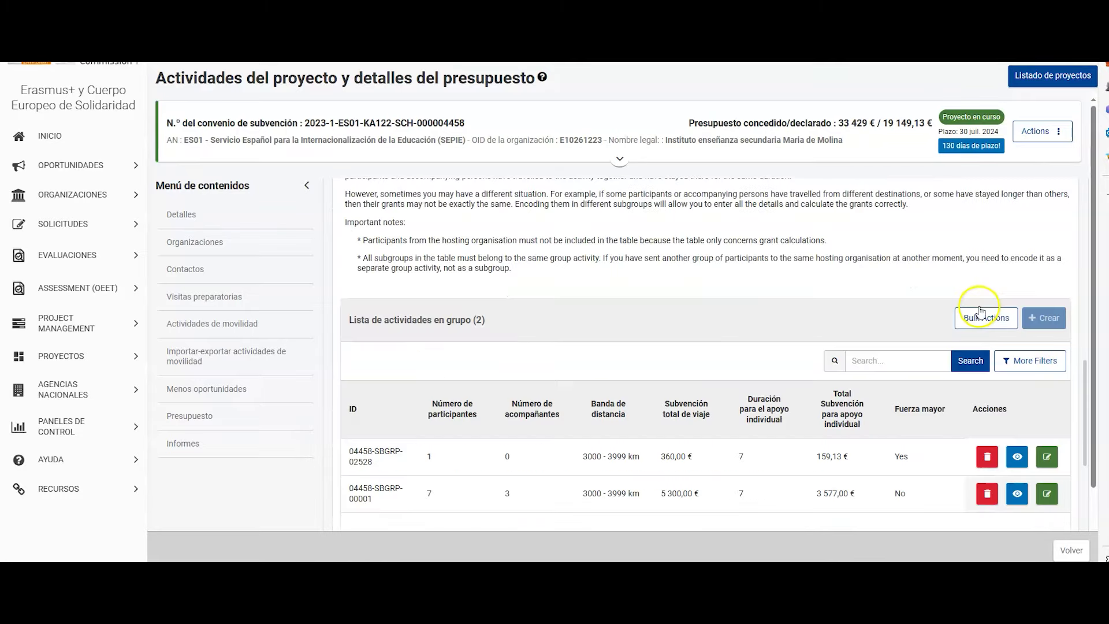
{"action": "scroll", "coordinate": [981, 312], "scroll_direction": "down", "scroll_amount": 2}
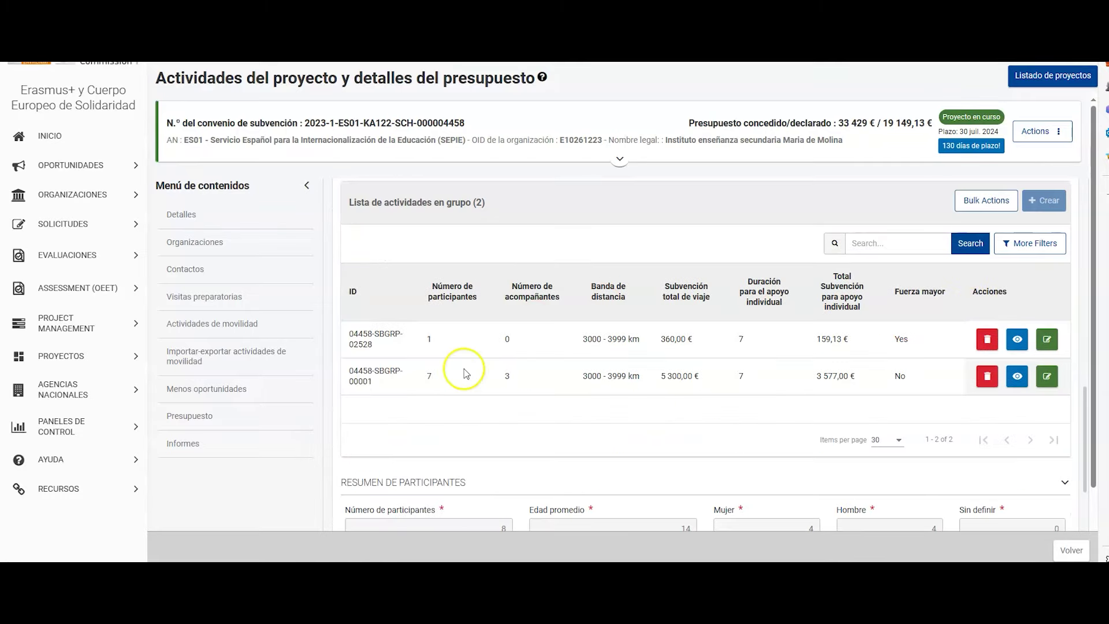
View the second subgroup's details and check its participants with fewer opportunities and inclusion support amounts
{"action": "left_click", "coordinate": [1018, 376]}
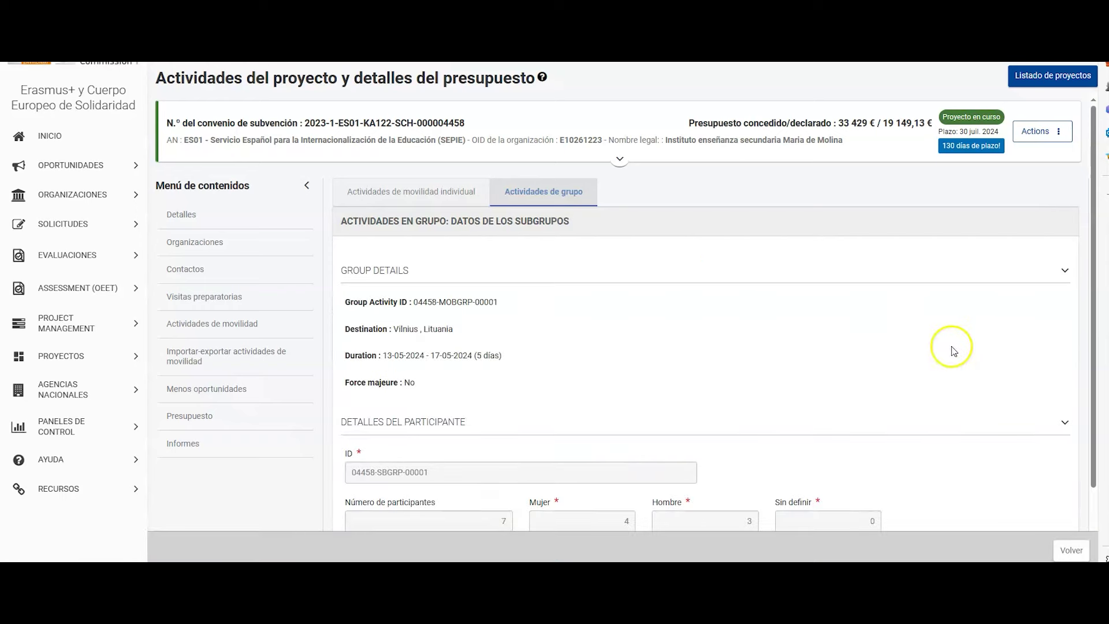
{"action": "scroll", "coordinate": [849, 310], "scroll_direction": "down", "scroll_amount": 3}
{"action": "scroll", "coordinate": [717, 263], "scroll_direction": "down", "scroll_amount": 2}
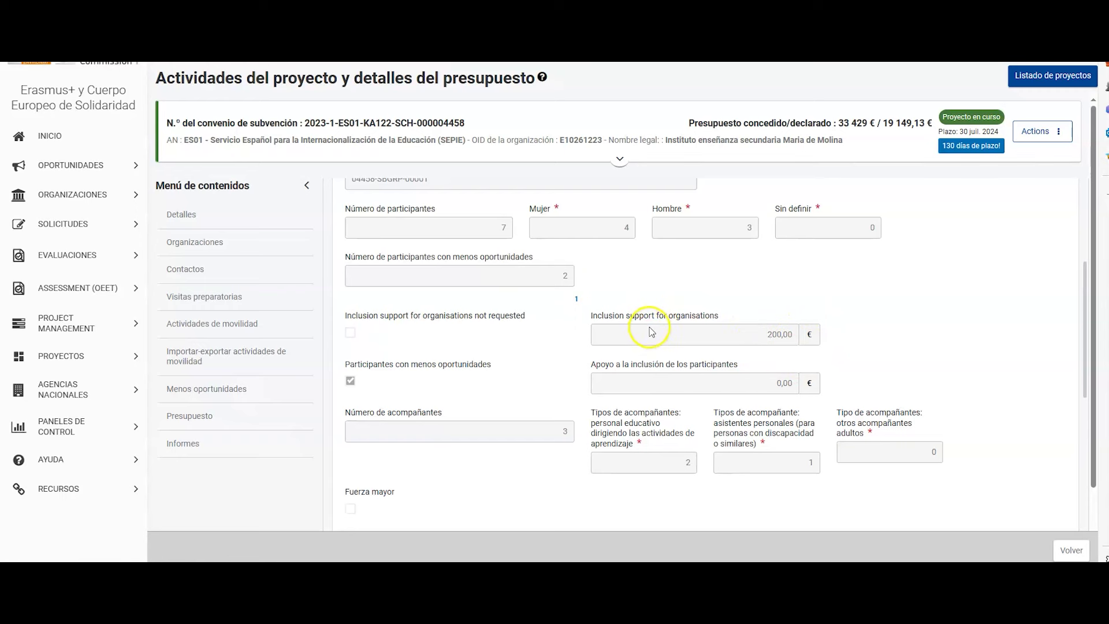
{"action": "scroll", "coordinate": [652, 329], "scroll_direction": "up", "scroll_amount": 2}
{"action": "scroll", "coordinate": [651, 330], "scroll_direction": "up", "scroll_amount": 2}
{"action": "scroll", "coordinate": [652, 329], "scroll_direction": "up", "scroll_amount": 1}
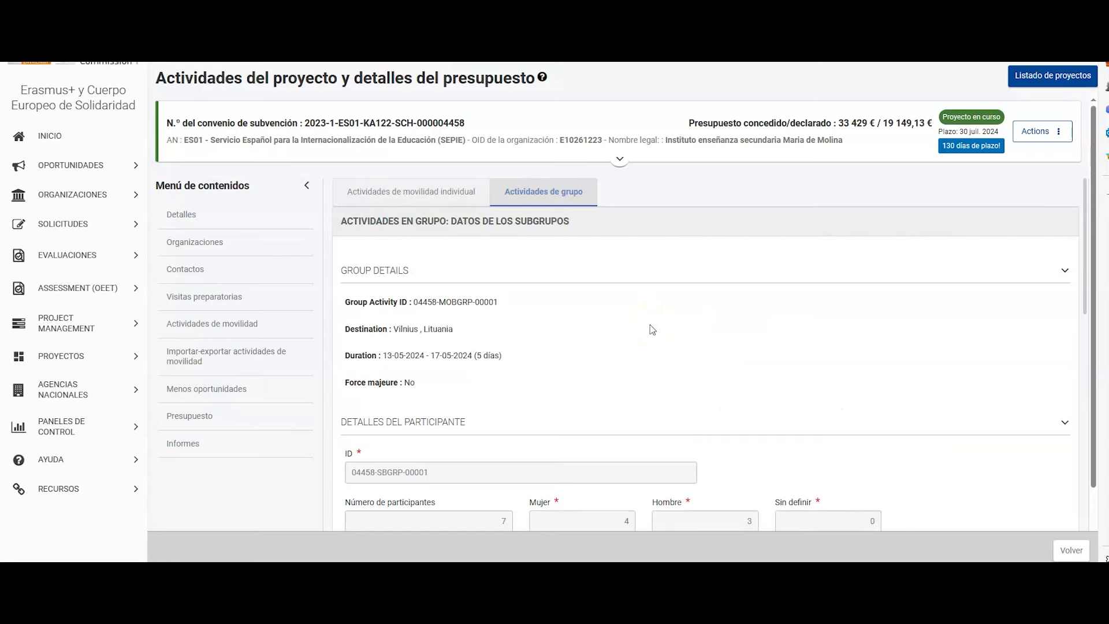
Open the Menos oportunidades section and review the list of reasons and the participant totals
{"action": "left_click", "coordinate": [221, 392]}
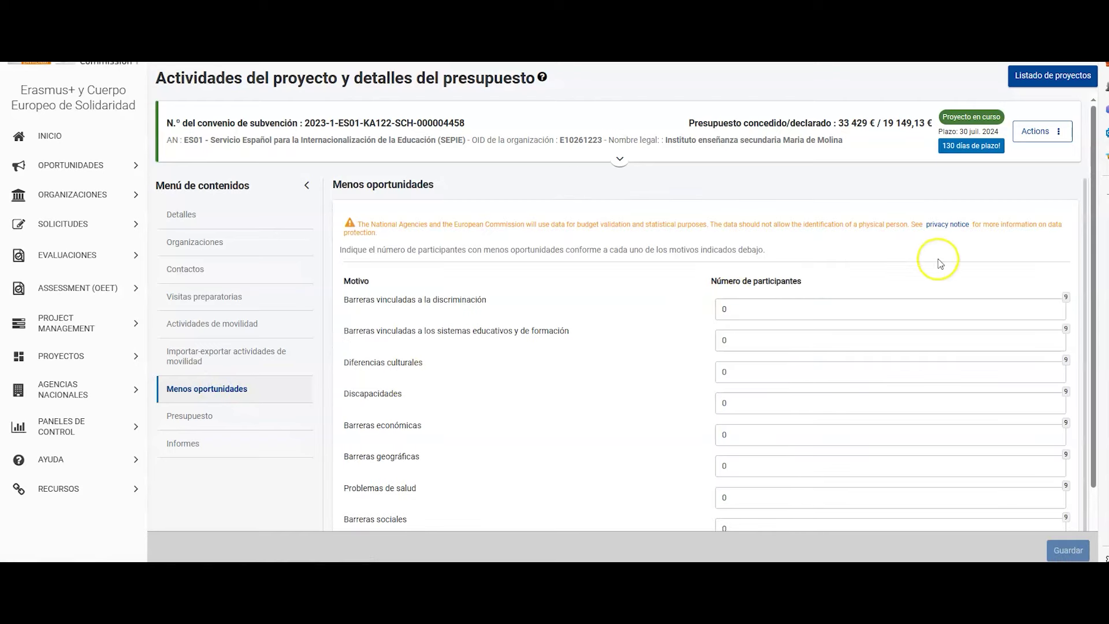
{"action": "scroll", "coordinate": [939, 263], "scroll_direction": "down", "scroll_amount": 1}
{"action": "scroll", "coordinate": [942, 255], "scroll_direction": "down", "scroll_amount": 2}
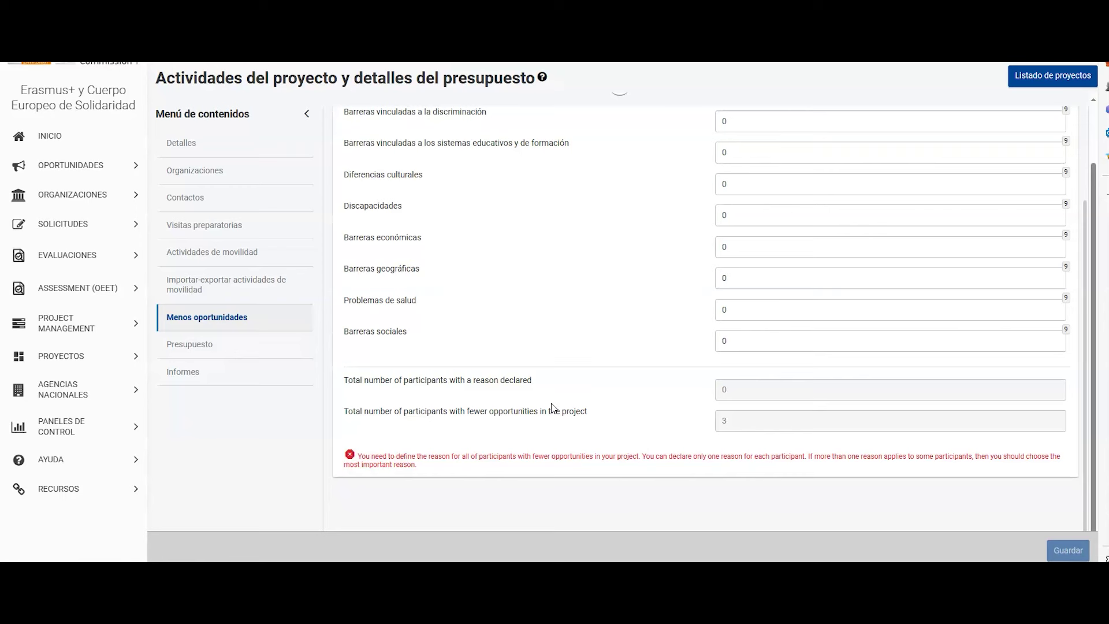
{"action": "left_click", "coordinate": [624, 427]}
{"action": "scroll", "coordinate": [663, 428], "scroll_direction": "up", "scroll_amount": 1}
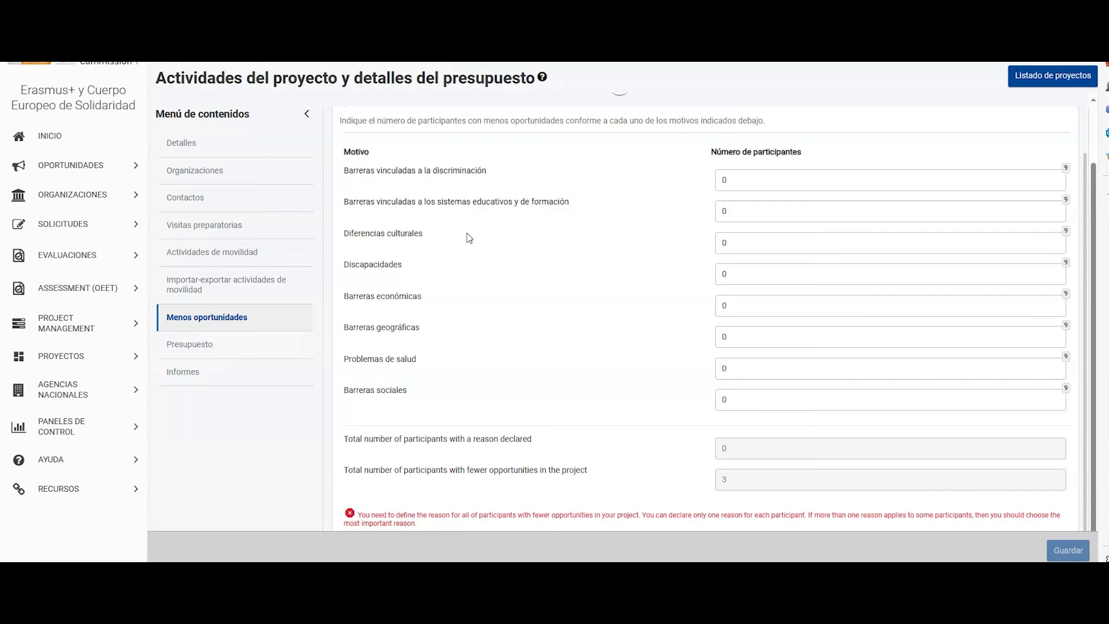
{"action": "left_click", "coordinate": [445, 197]}
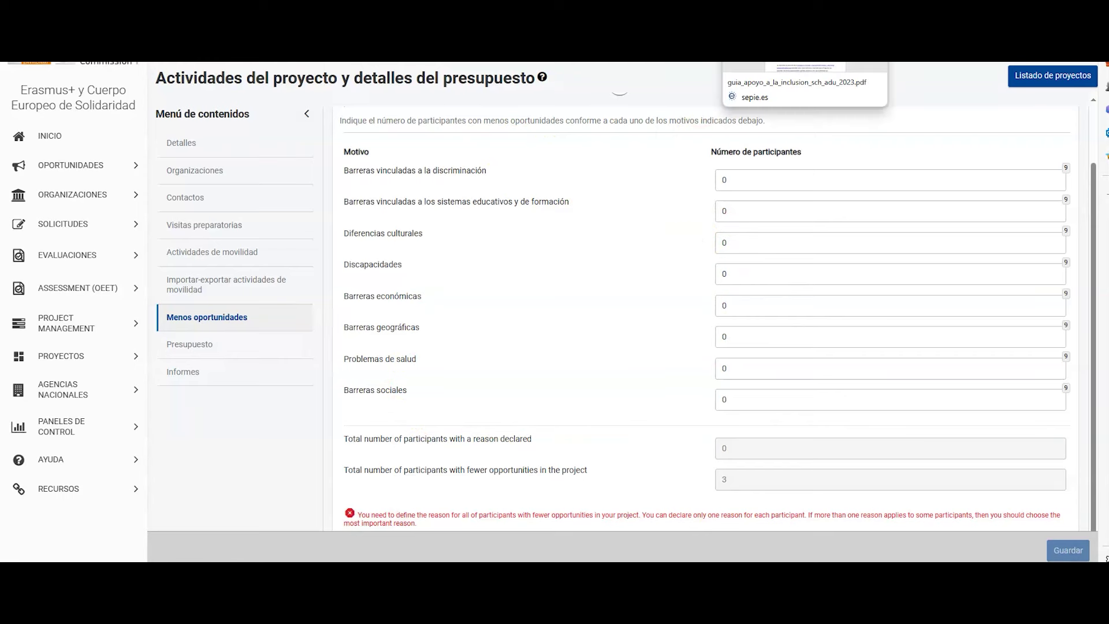
Consult the index of the Inclusion and Diversity Strategy guidelines PDF for the obstacle definitions, and return to the Menos oportunidades form
{"action": "left_click", "coordinate": [791, 53]}
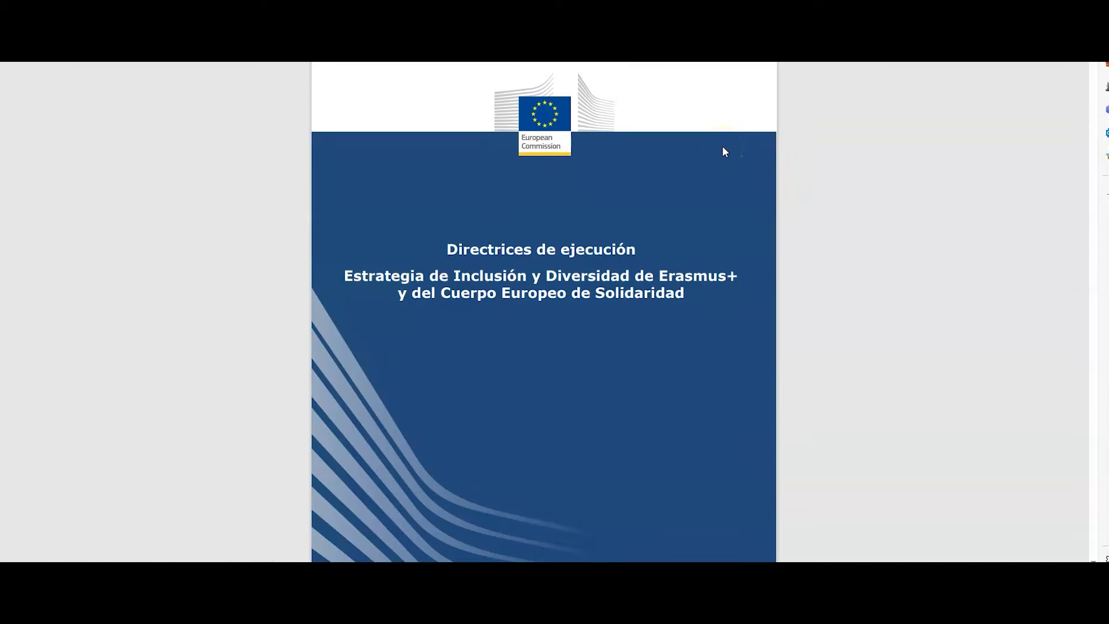
{"action": "scroll", "coordinate": [711, 198], "scroll_direction": "down", "scroll_amount": 20}
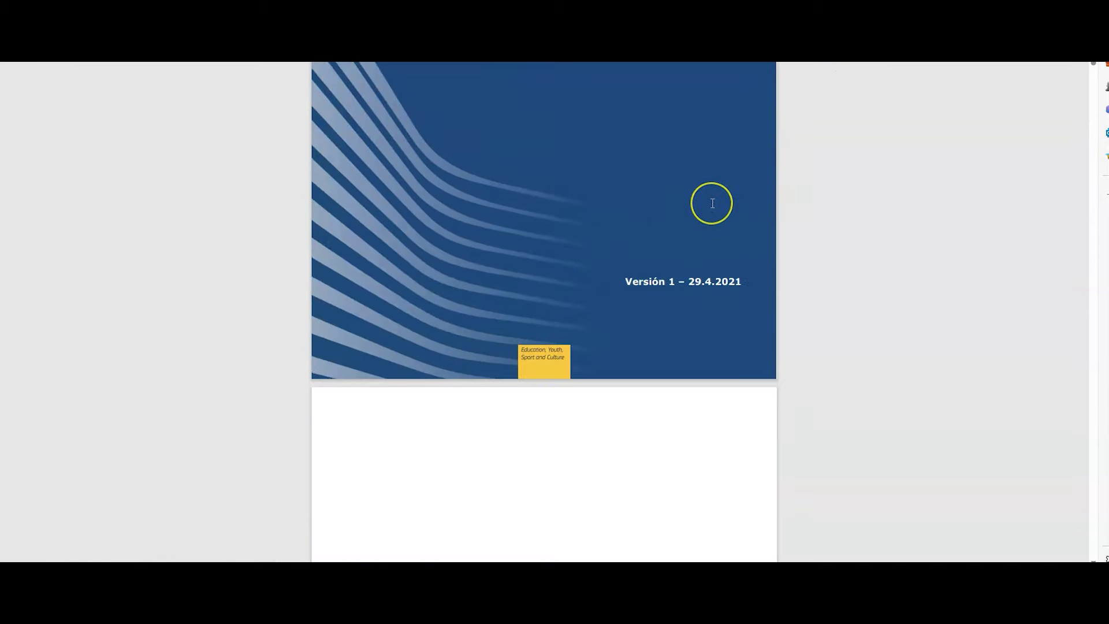
{"action": "scroll", "coordinate": [714, 208], "scroll_direction": "down", "scroll_amount": 12}
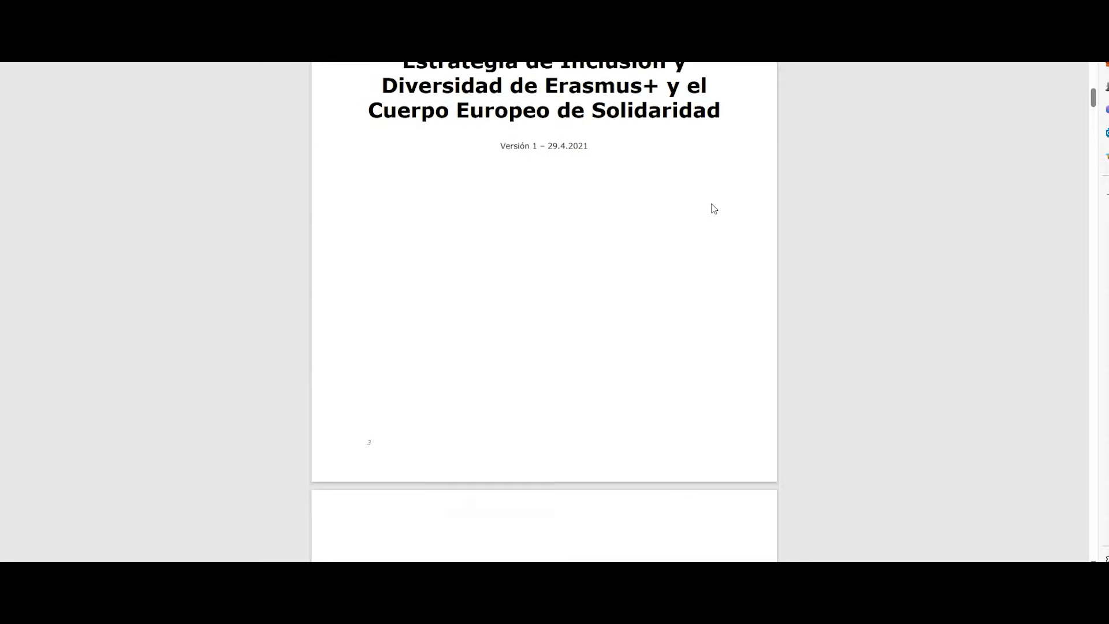
{"action": "scroll", "coordinate": [712, 209], "scroll_direction": "down", "scroll_amount": 3}
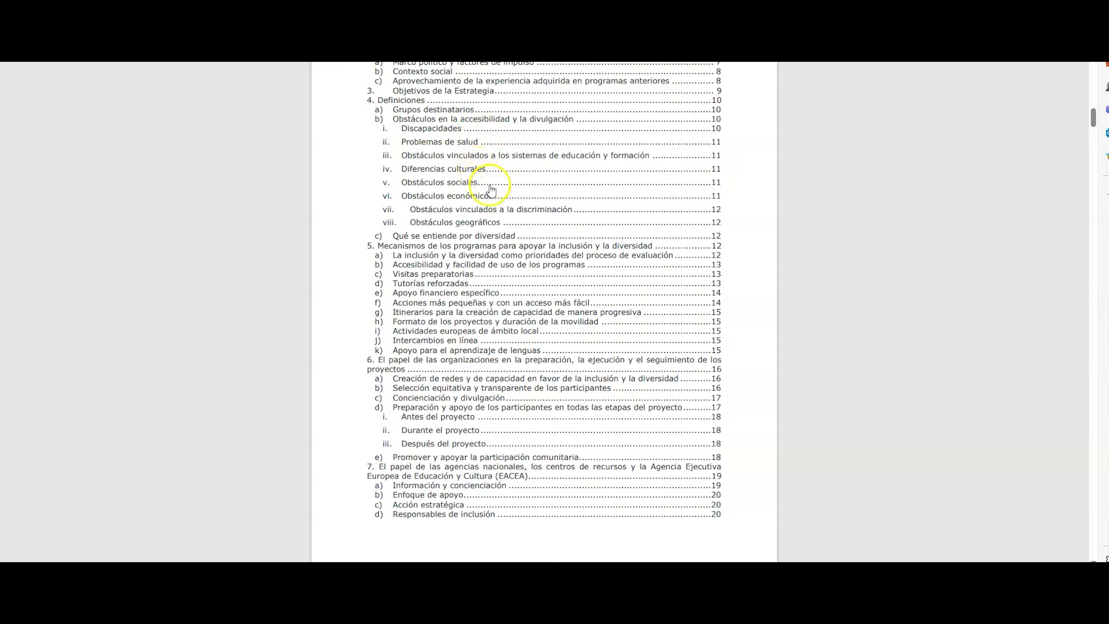
{"action": "left_click", "coordinate": [468, 148]}
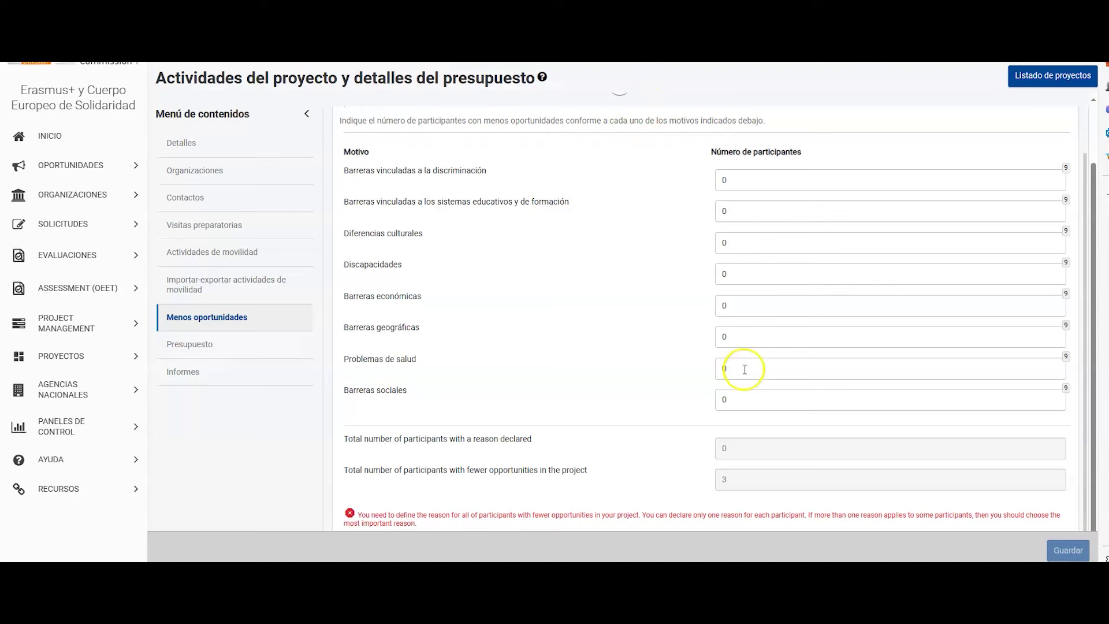
Declare 1 participant each for Barreras sociales, Barreras geográficas and Discapacidades, and save the Menos oportunidades section
{"action": "left_click", "coordinate": [739, 399]}
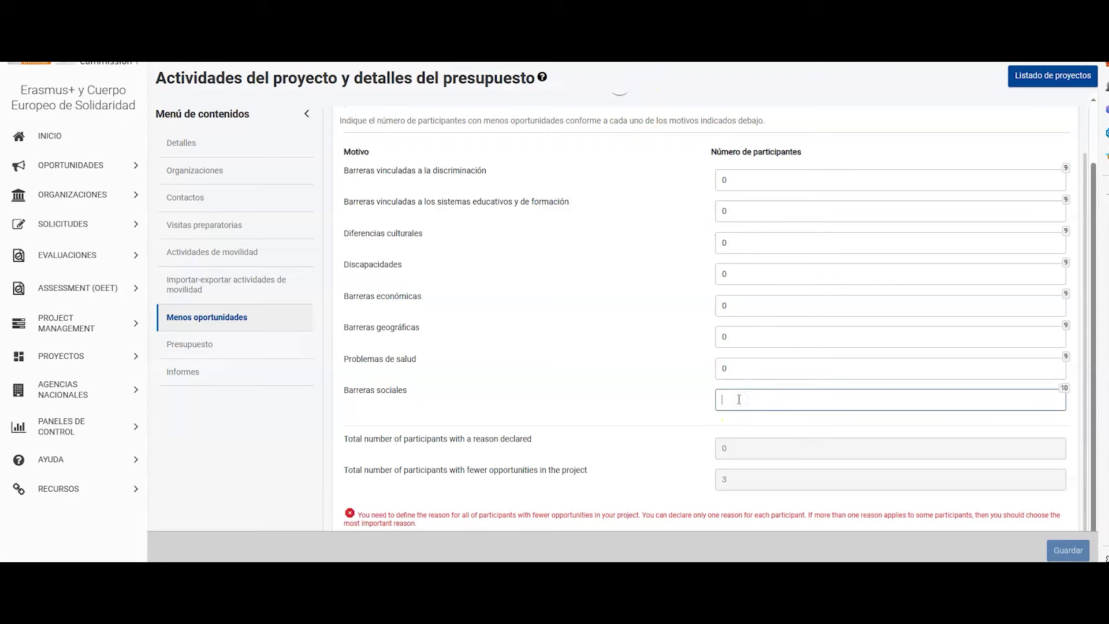
{"action": "type", "text": "1"}
{"action": "left_click", "coordinate": [744, 334]}
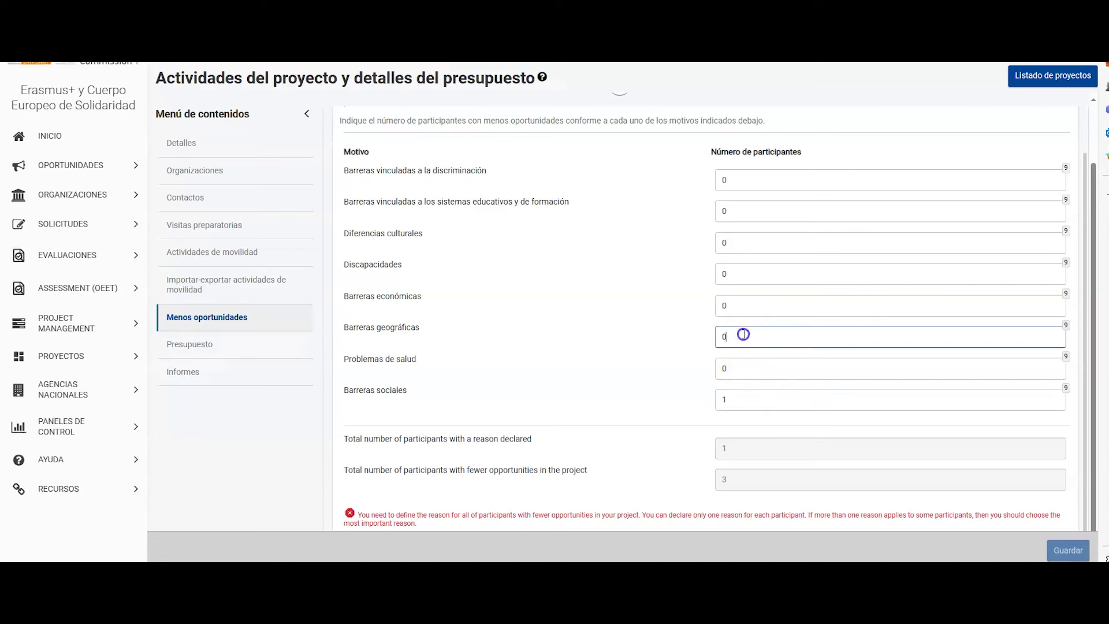
{"action": "key", "text": "BackSpace"}
{"action": "left_click", "coordinate": [743, 271]}
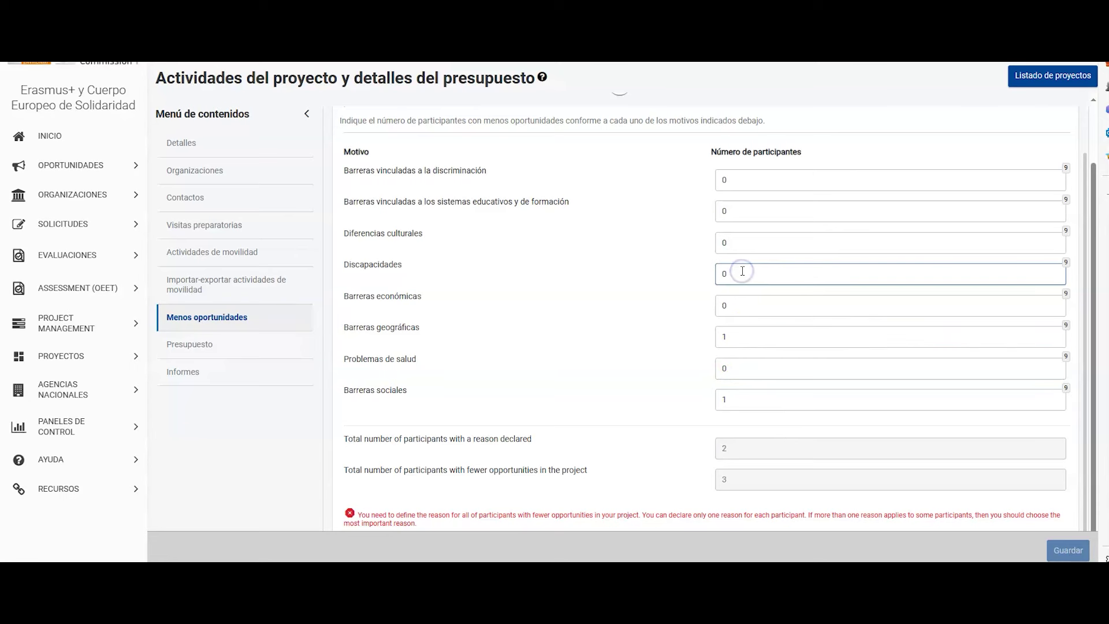
{"action": "key", "text": "BackSpace"}
{"action": "left_click", "coordinate": [775, 370]}
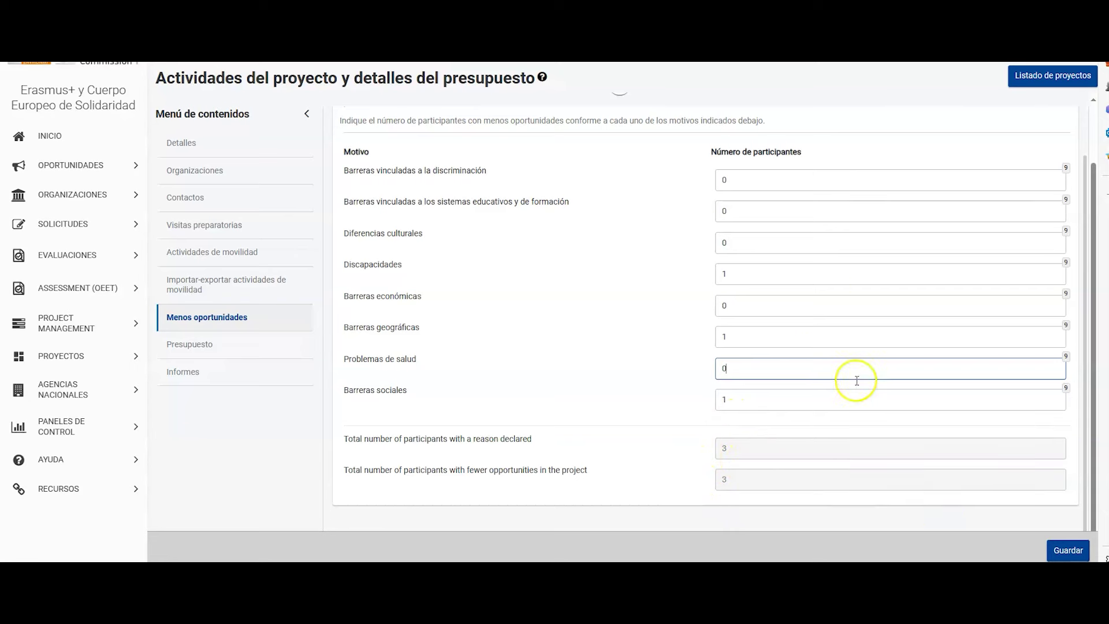
{"action": "left_click", "coordinate": [1063, 549]}
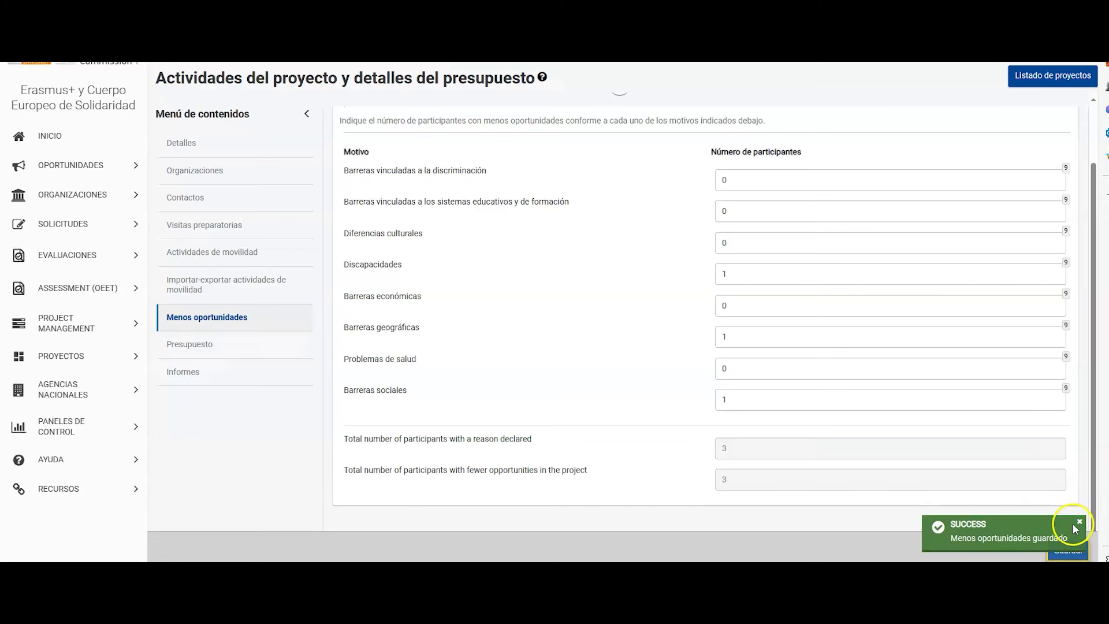
{"action": "left_click", "coordinate": [1073, 522]}
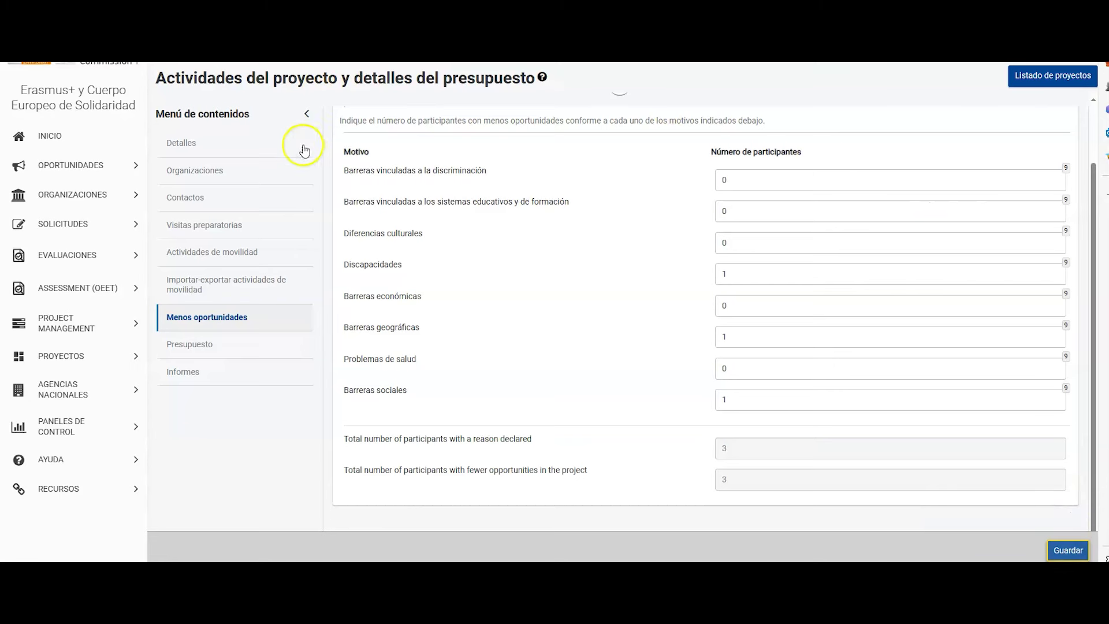
Open the final beneficiary report draft for editing and review its checklist and submission conditions
{"action": "left_click", "coordinate": [196, 373]}
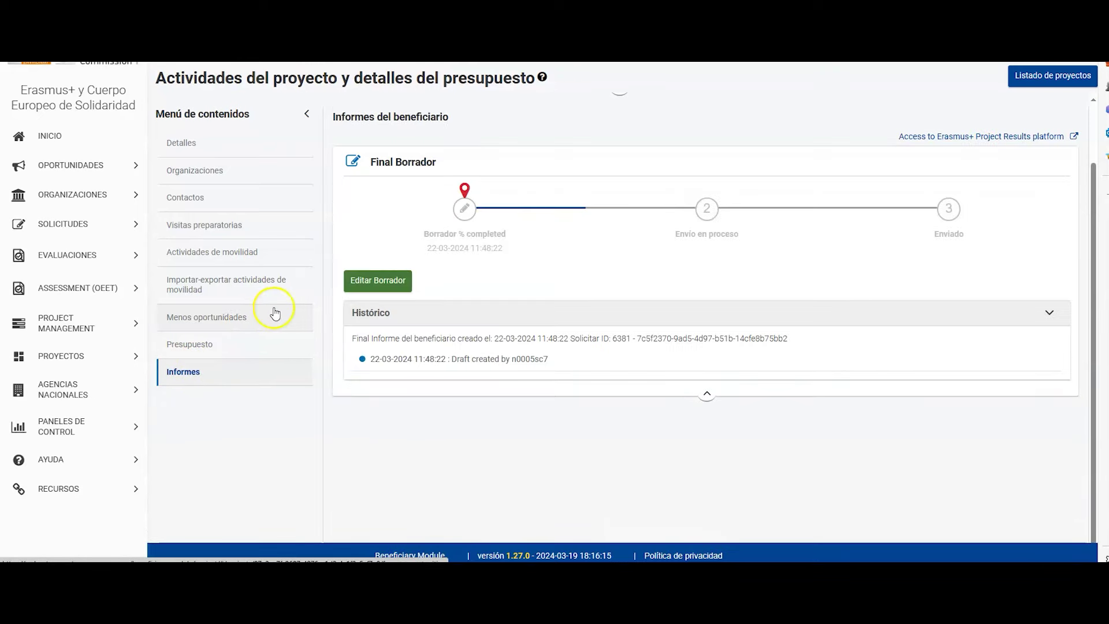
{"action": "left_click", "coordinate": [375, 281]}
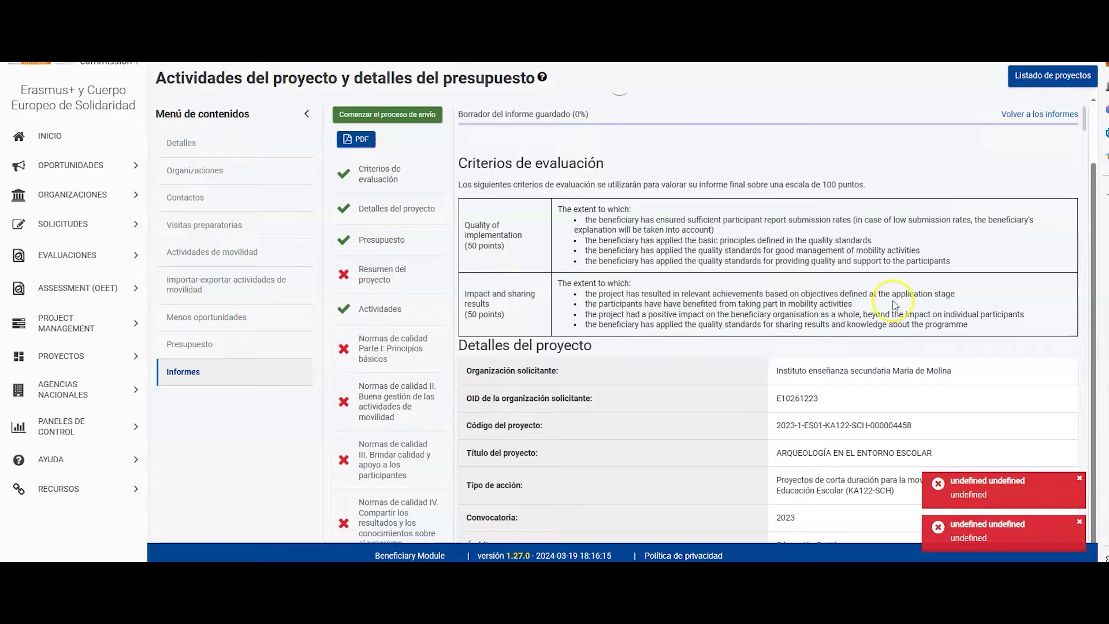
{"action": "left_click_drag", "start_coordinate": [1083, 119], "coordinate": [1075, 554]}
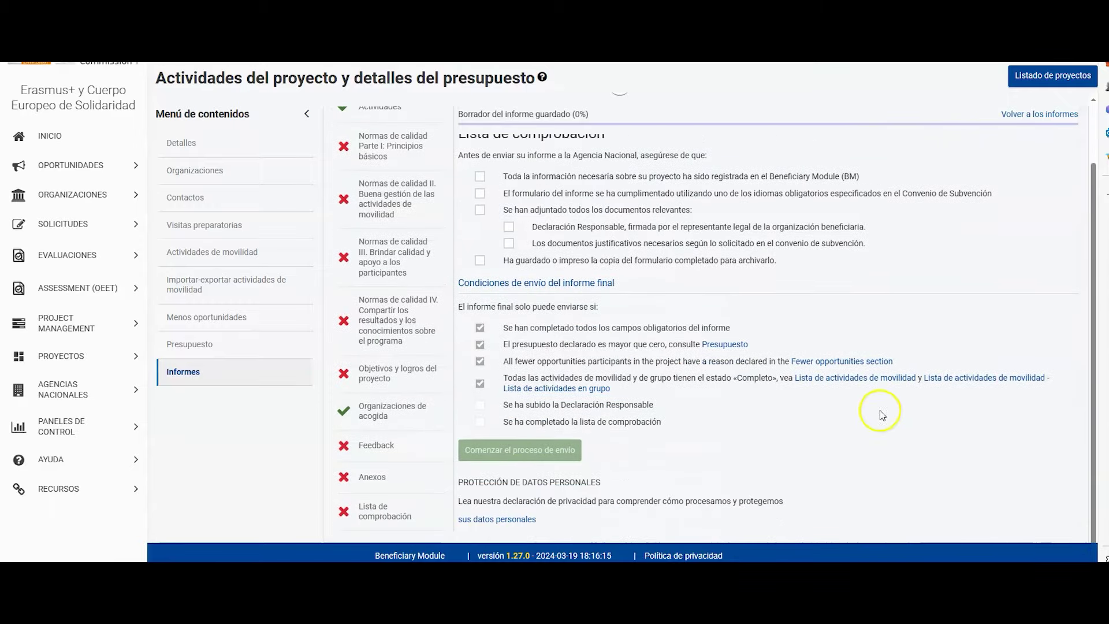